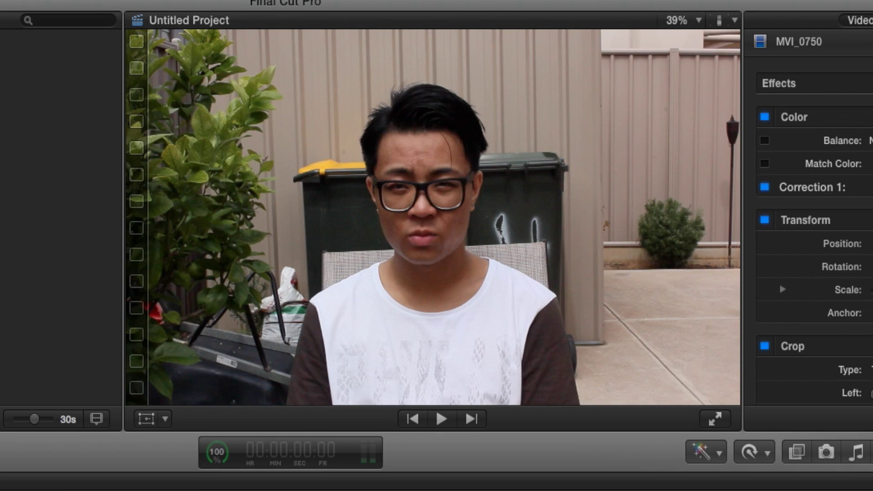
# Add a Custom title above MVI_0750, spanning from the clip's start to its end
pyautogui.press('space')
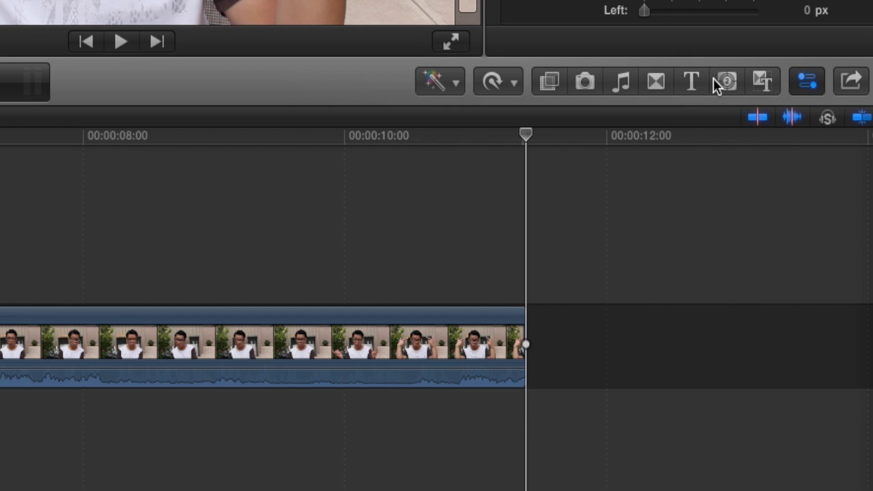
pyautogui.click(691, 82)
pyautogui.moveTo(795, 346); pyautogui.dragTo(440, 339)
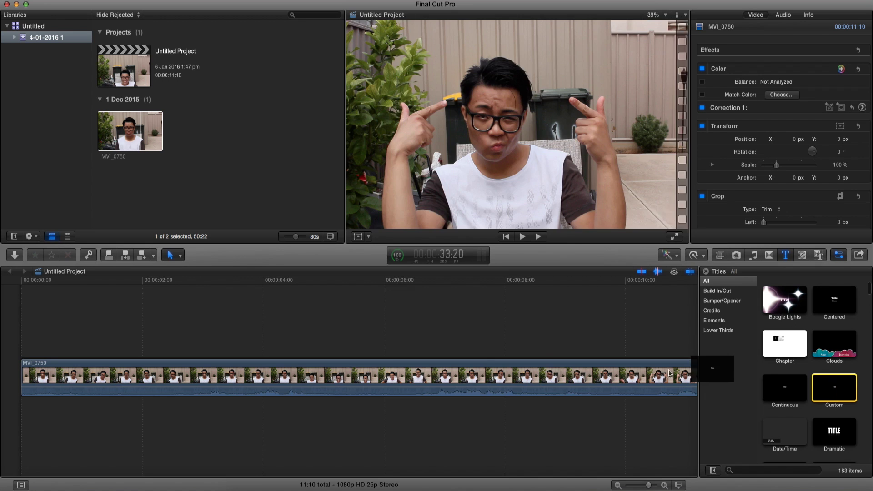
pyautogui.moveTo(669, 374); pyautogui.dragTo(23, 336)
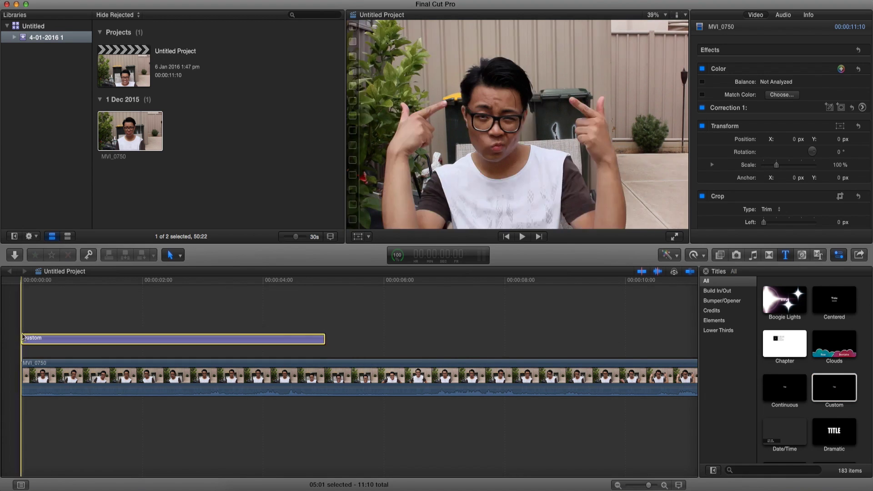
pyautogui.moveTo(324, 340); pyautogui.dragTo(698, 348)
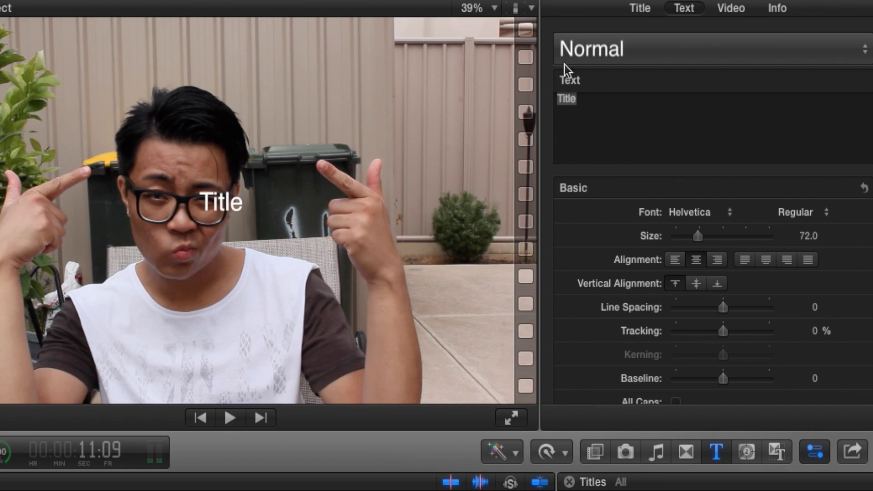
# Replace the placeholder 'Title' with 'RED BLACK' and 'PRODUCTIONS' on two lines
pyautogui.click(591, 96)
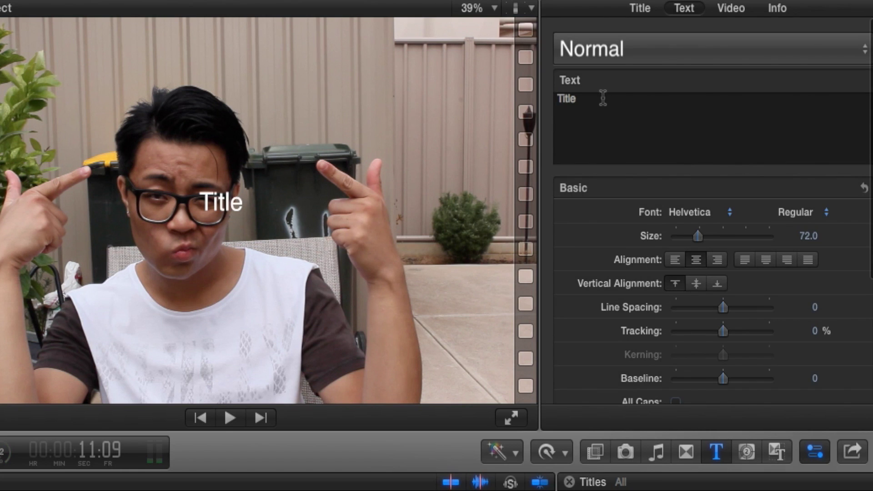
pyautogui.moveTo(577, 99); pyautogui.dragTo(536, 99)
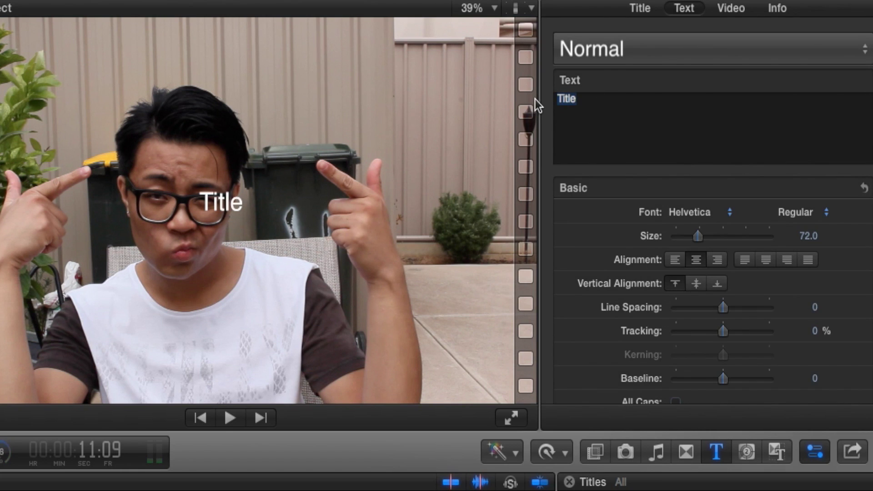
pyautogui.write('RED BLA')
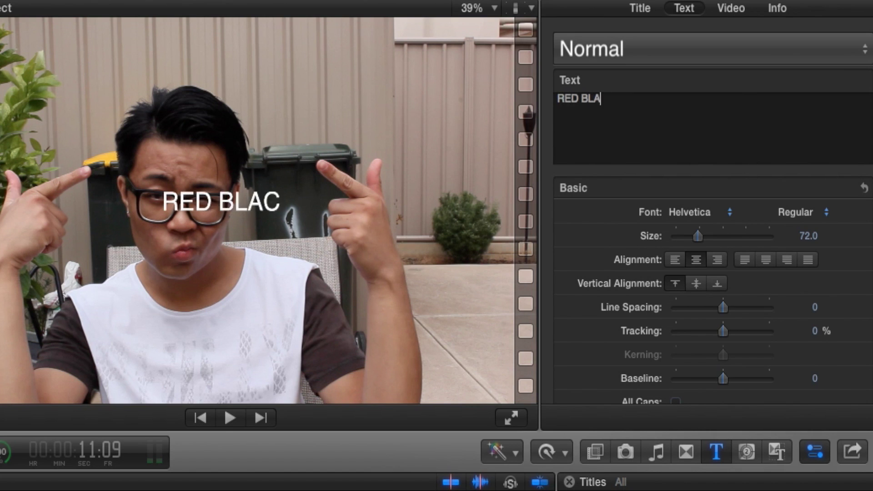
pyautogui.write('CK')
pyautogui.press('Return')
pyautogui.write('PRODUCTIONS')
pyautogui.press('super+a')
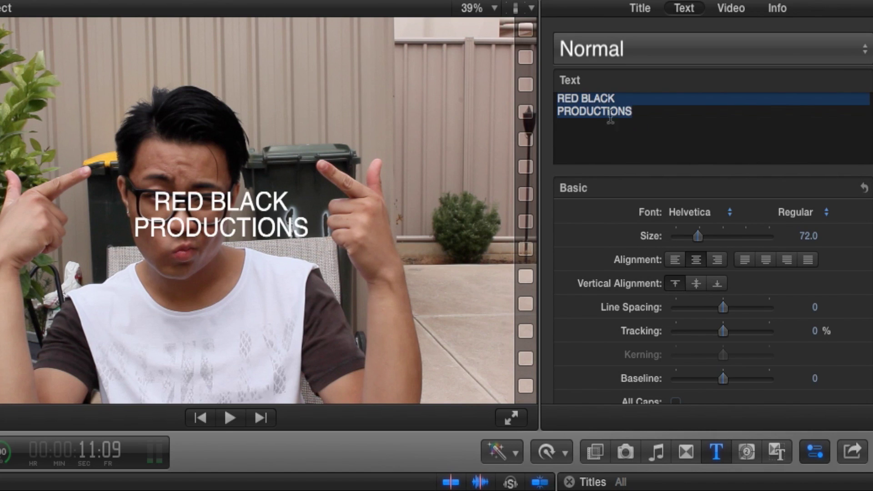
# Set the title text's font style to Bold
pyautogui.click(823, 212)
pyautogui.click(803, 287)
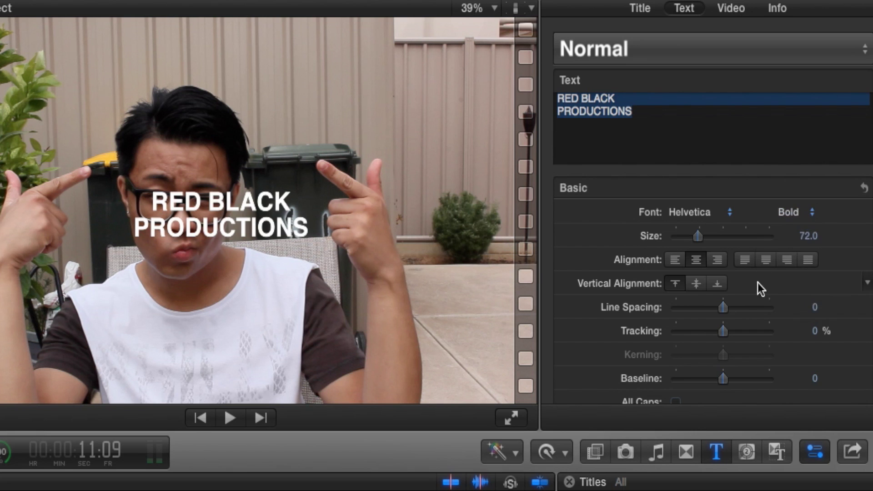
pyautogui.scroll(-5, 755, 286)
# Enable the text outline and bring up its settings
pyautogui.click(562, 313)
pyautogui.click(838, 313)
pyautogui.click(705, 359)
pyautogui.click(805, 387)
pyautogui.scroll(-3, 728, 318)
pyautogui.moveTo(684, 311); pyautogui.dragTo(705, 314)
pyautogui.click(712, 220)
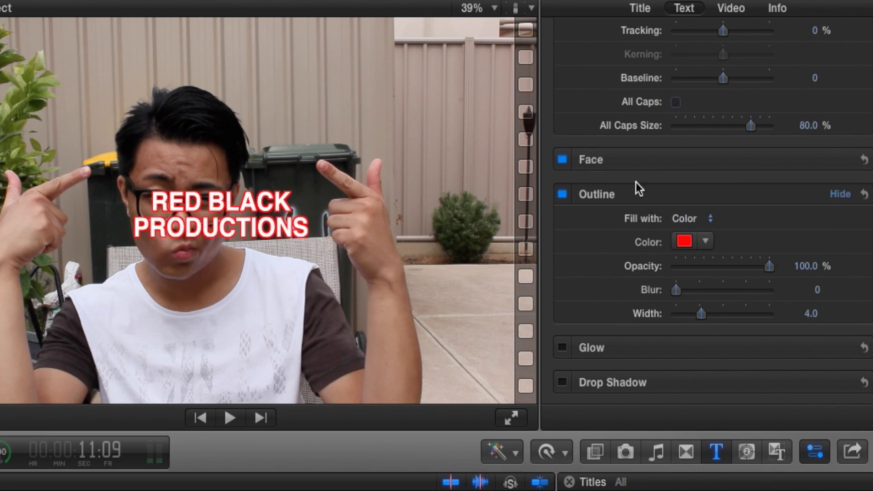
pyautogui.press('Escape')
pyautogui.click(592, 160)
# Make the text face red and the outline black with width 9.0
pyautogui.click(706, 205)
pyautogui.click(757, 258)
pyautogui.click(824, 350)
pyautogui.click(723, 219)
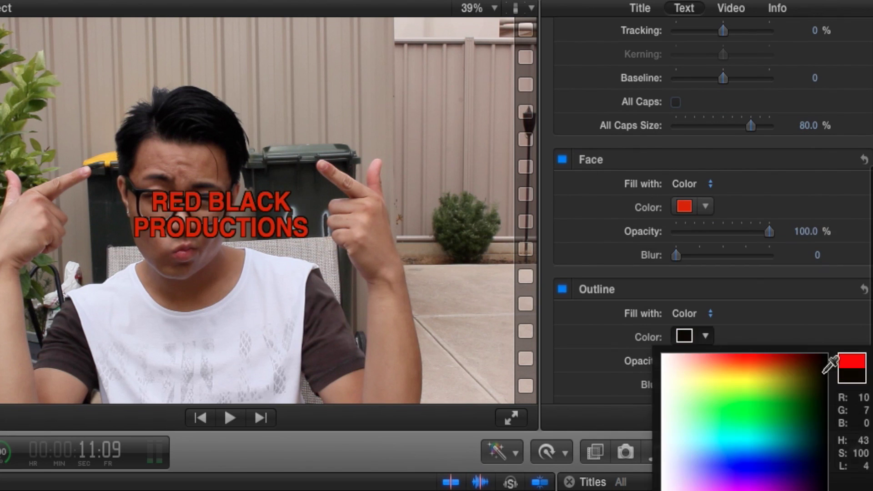
pyautogui.scroll(-2, 725, 318)
pyautogui.moveTo(725, 371); pyautogui.dragTo(737, 373)
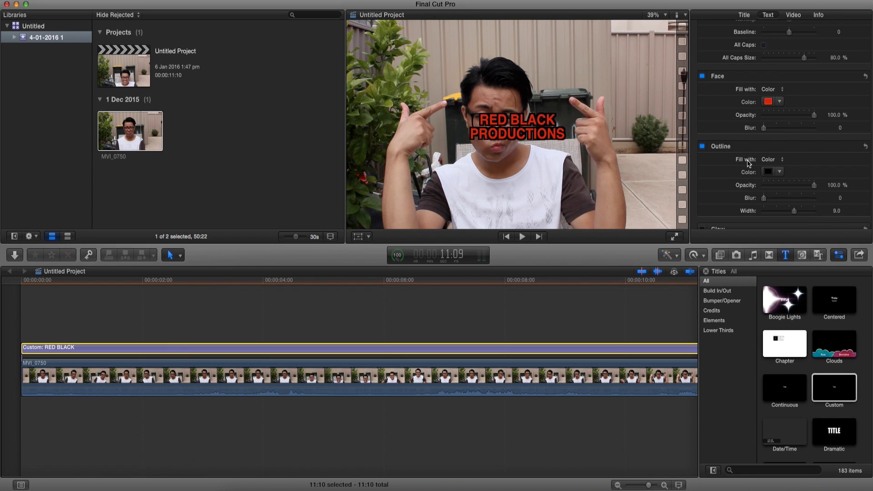
pyautogui.scroll(10, 804, 145)
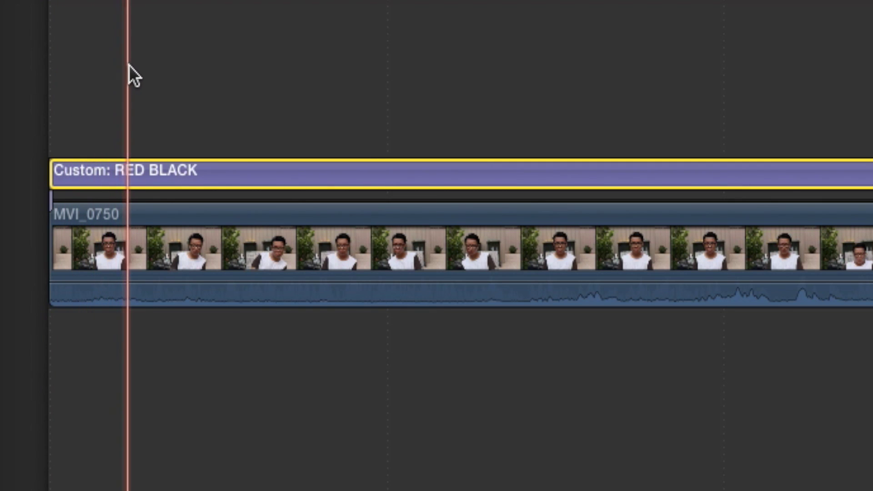
pyautogui.click(120, 64)
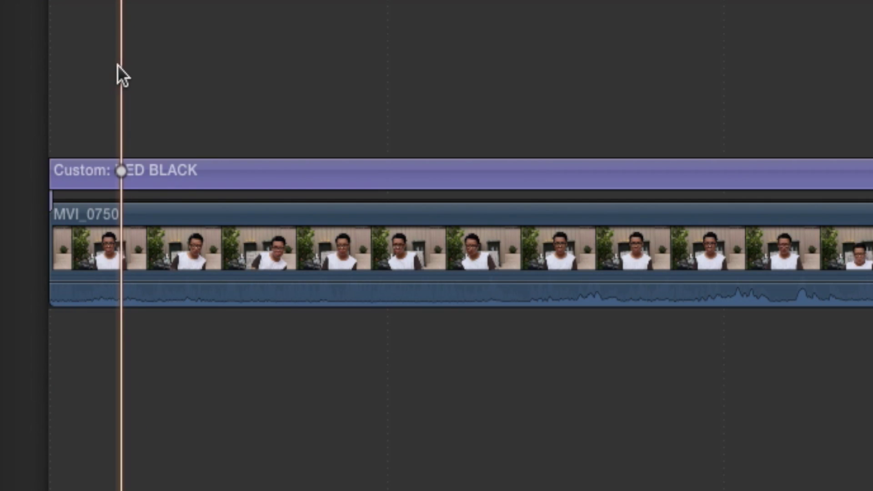
pyautogui.click(125, 170)
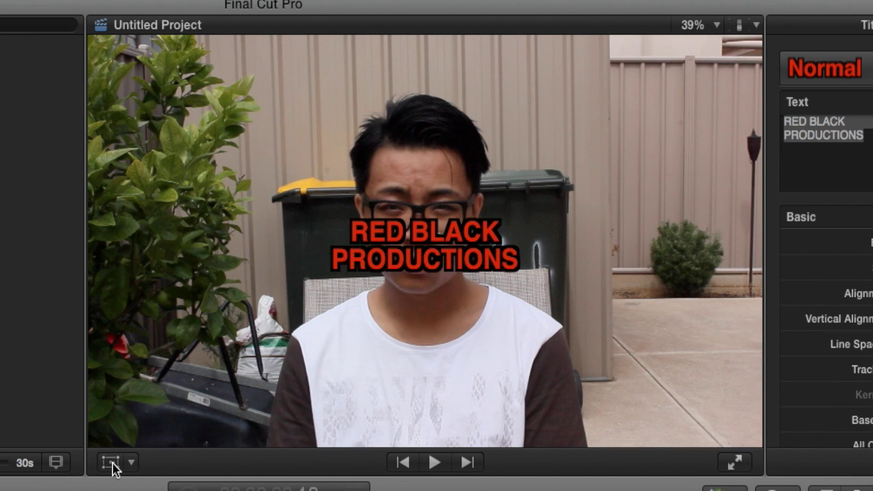
# Move the title to the top of the frame and set a position keyframe there
pyautogui.click(112, 462)
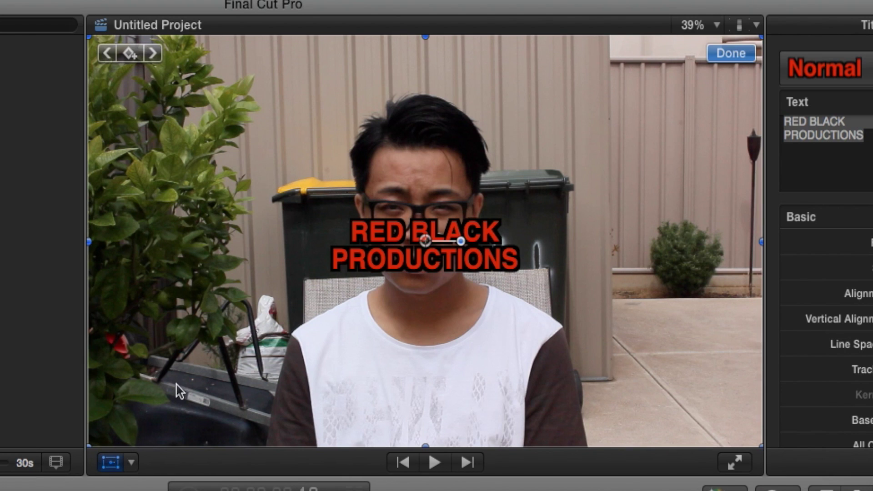
pyautogui.moveTo(427, 243); pyautogui.dragTo(425, 81)
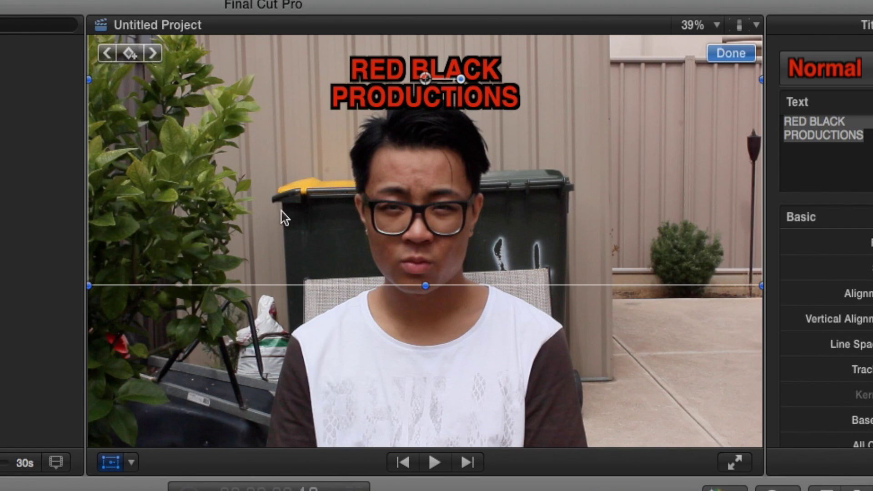
pyautogui.click(129, 53)
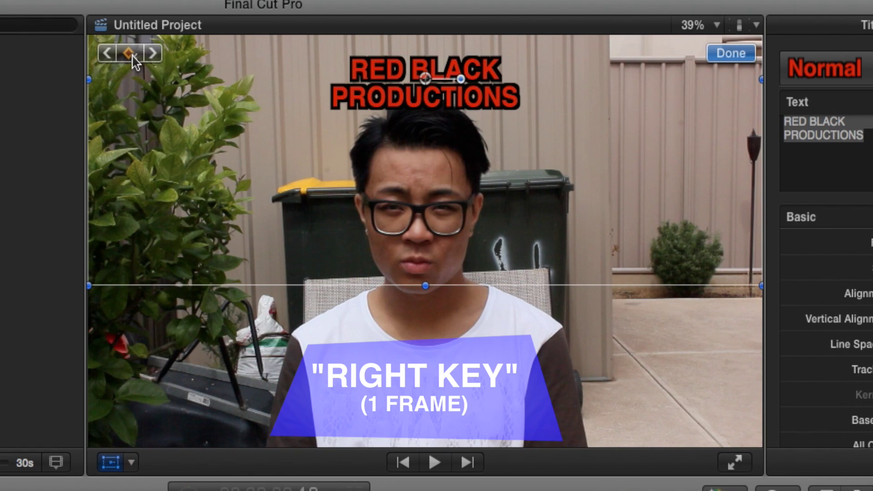
pyautogui.press('Right')
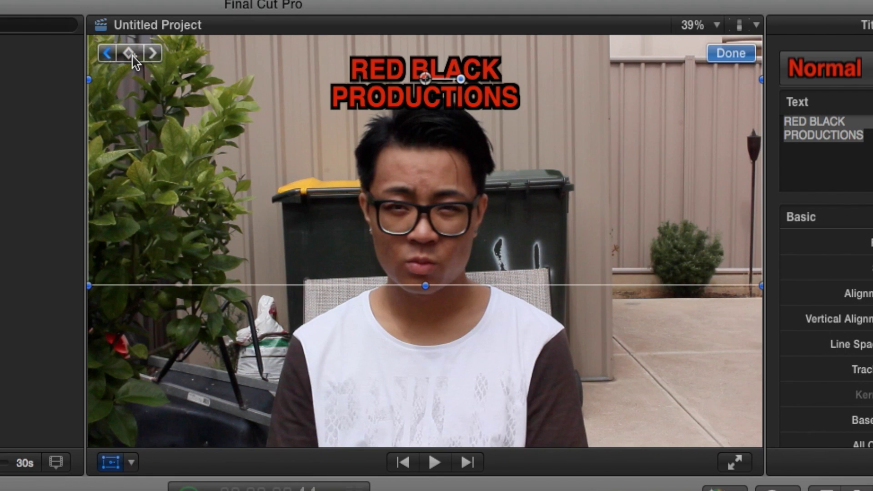
pyautogui.press('Left')
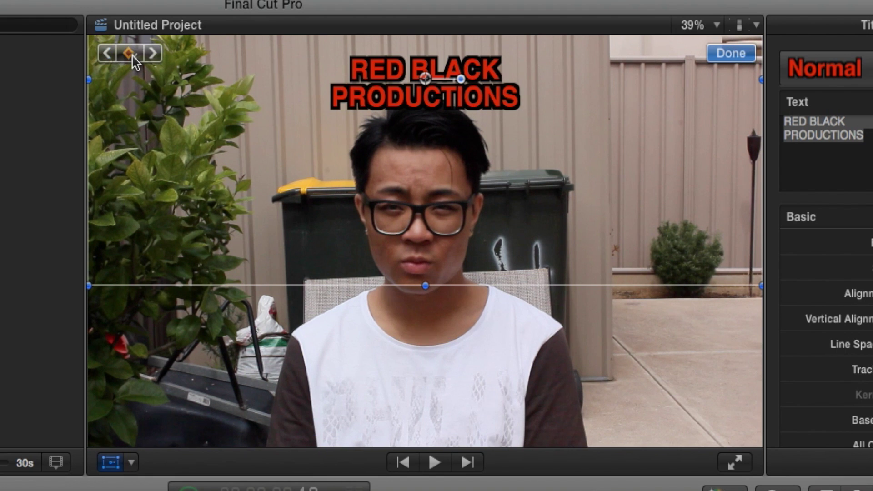
pyautogui.hotkey('shift', 'Right')
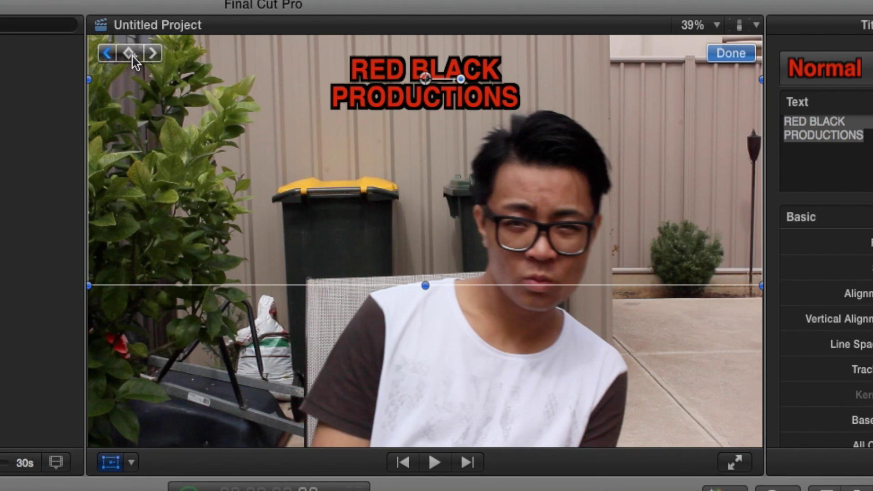
pyautogui.hotkey('shift', 'Left')
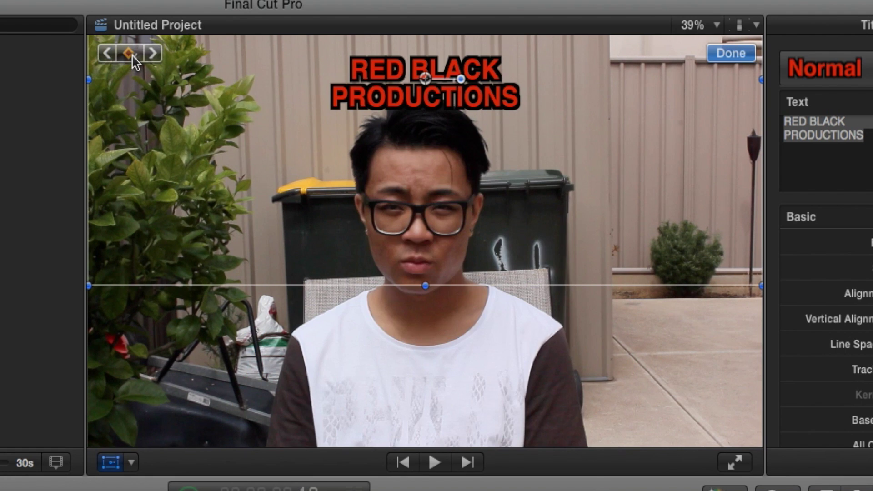
pyautogui.hotkey('shift', 'Right')
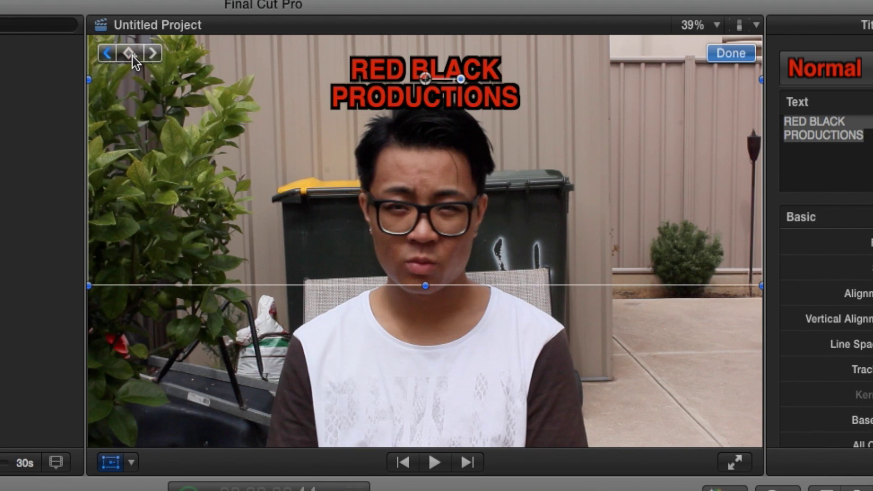
pyautogui.hotkey('shift', 'Left')
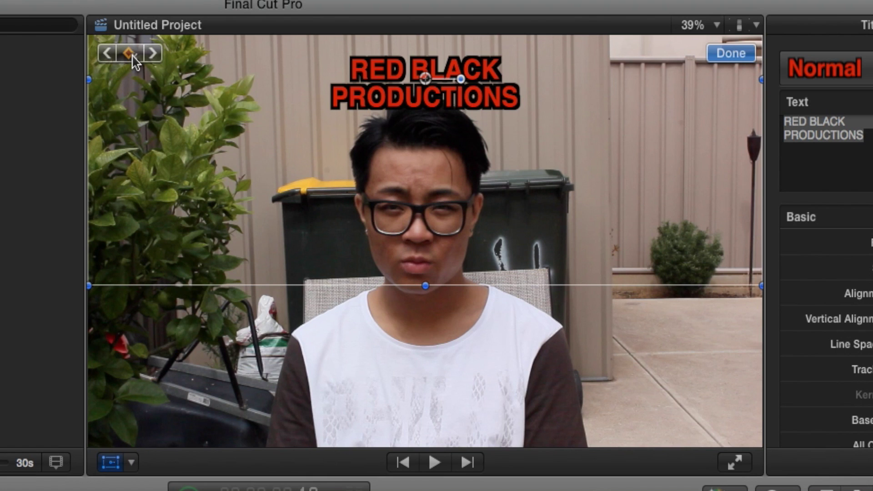
pyautogui.hotkey('shift', 'Right')
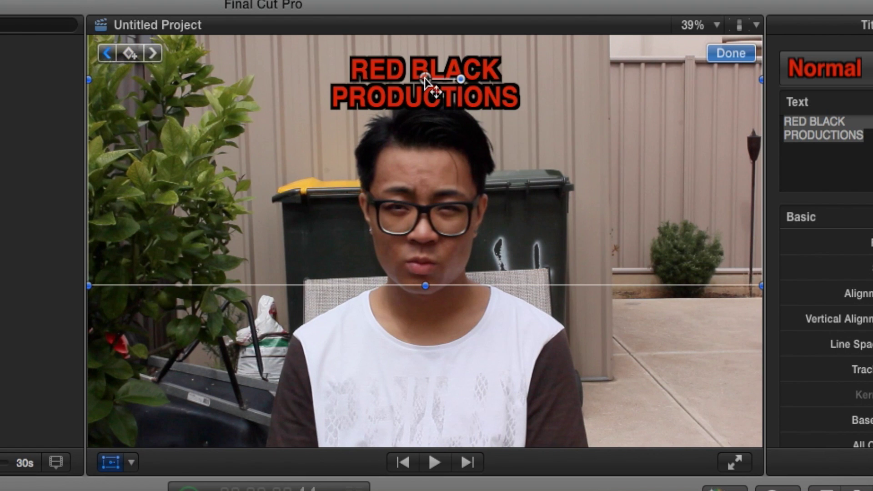
# Nudge the title's position on successive frames into a jittery keyframed path
pyautogui.moveTo(425, 79); pyautogui.dragTo(431, 77)
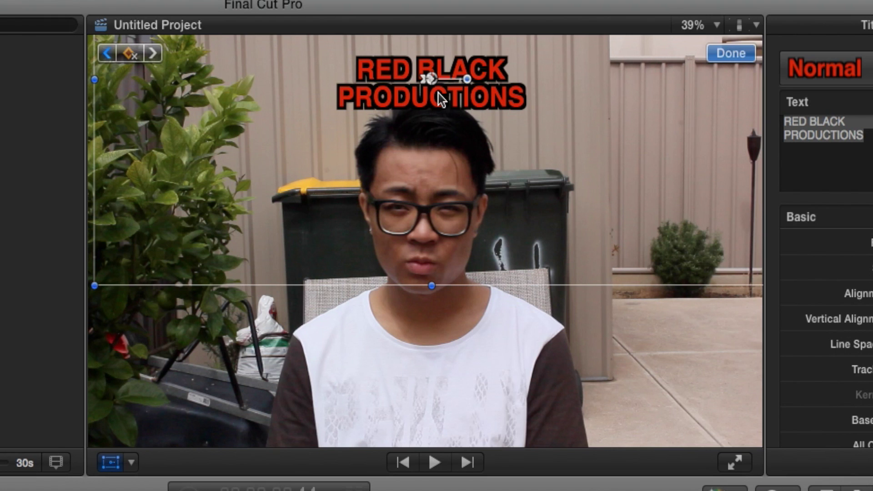
pyautogui.click(434, 79)
pyautogui.moveTo(435, 80); pyautogui.dragTo(372, 86)
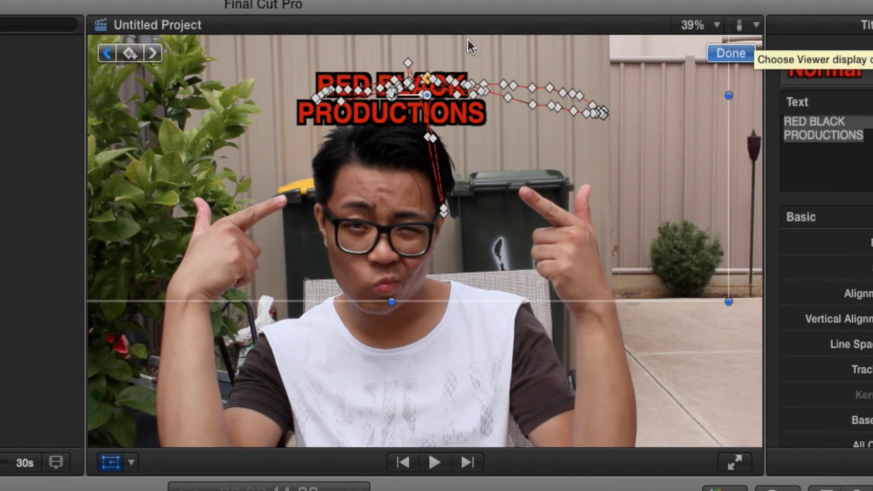
pyautogui.click(731, 53)
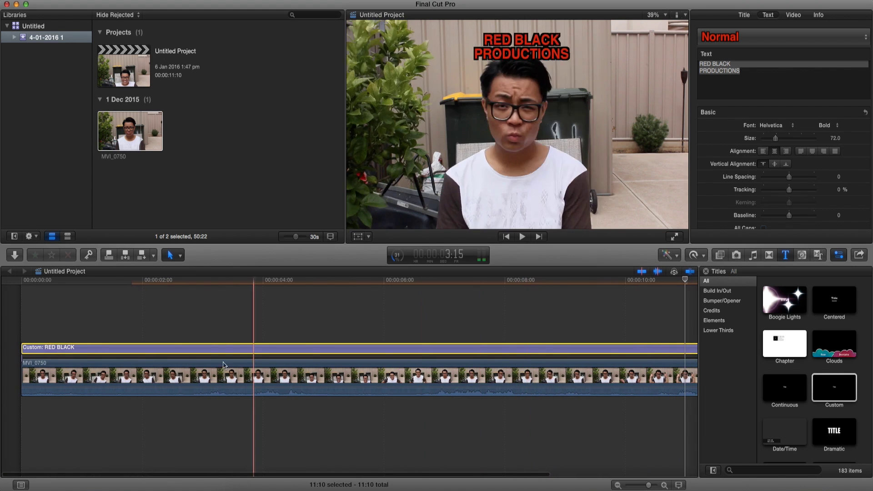
pyautogui.click(21, 327)
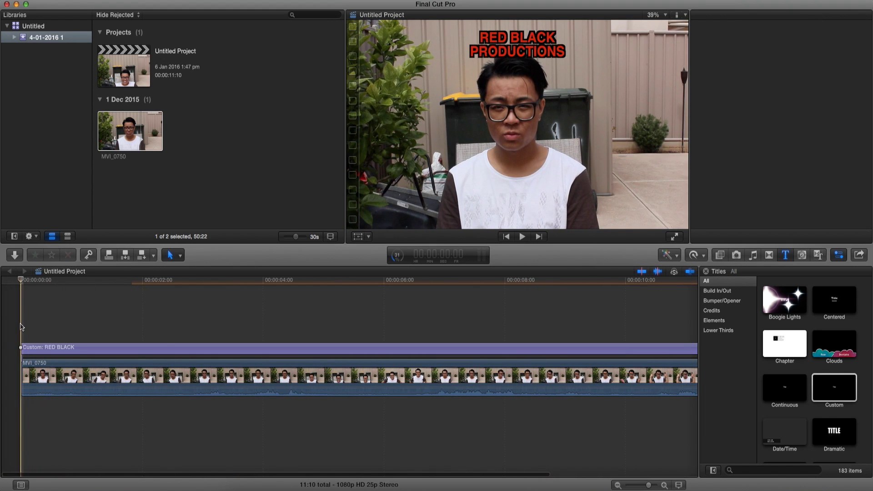
pyautogui.press('space')
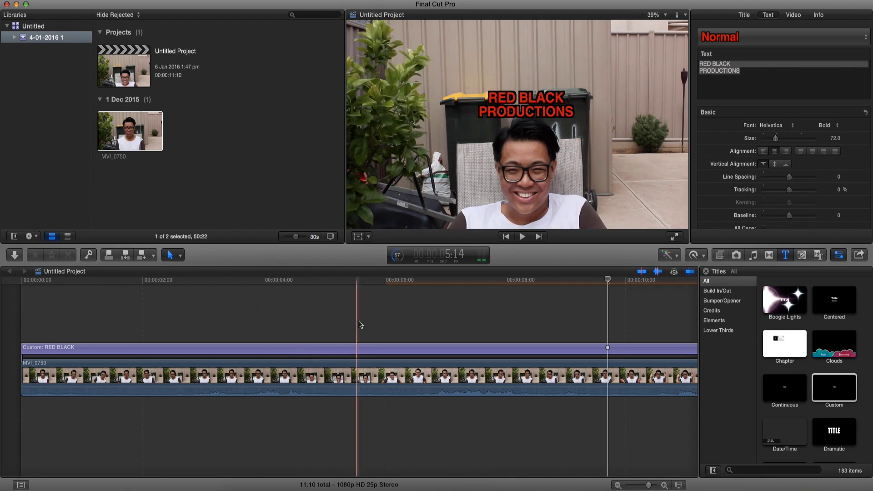
pyautogui.click(364, 324)
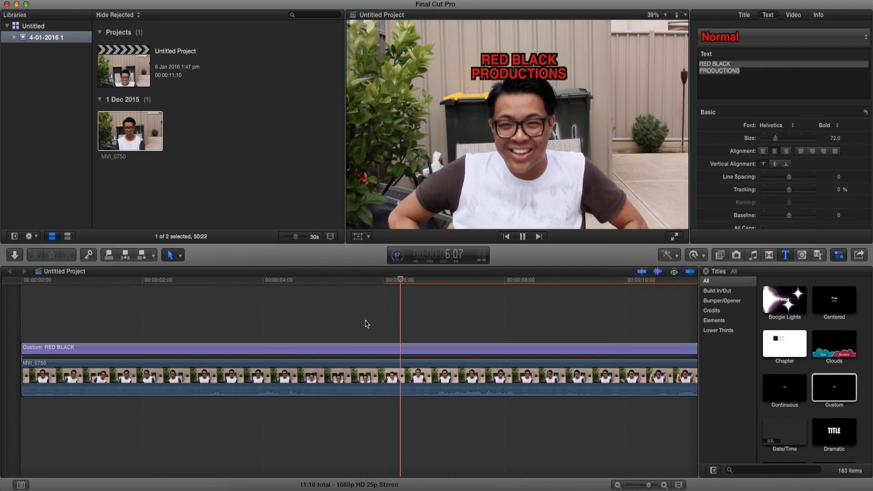
pyautogui.hscroll(3, 367, 325)
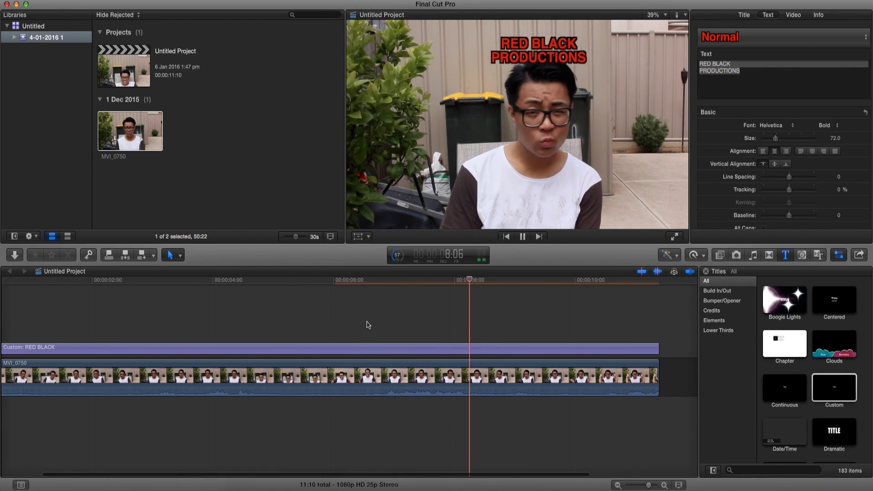